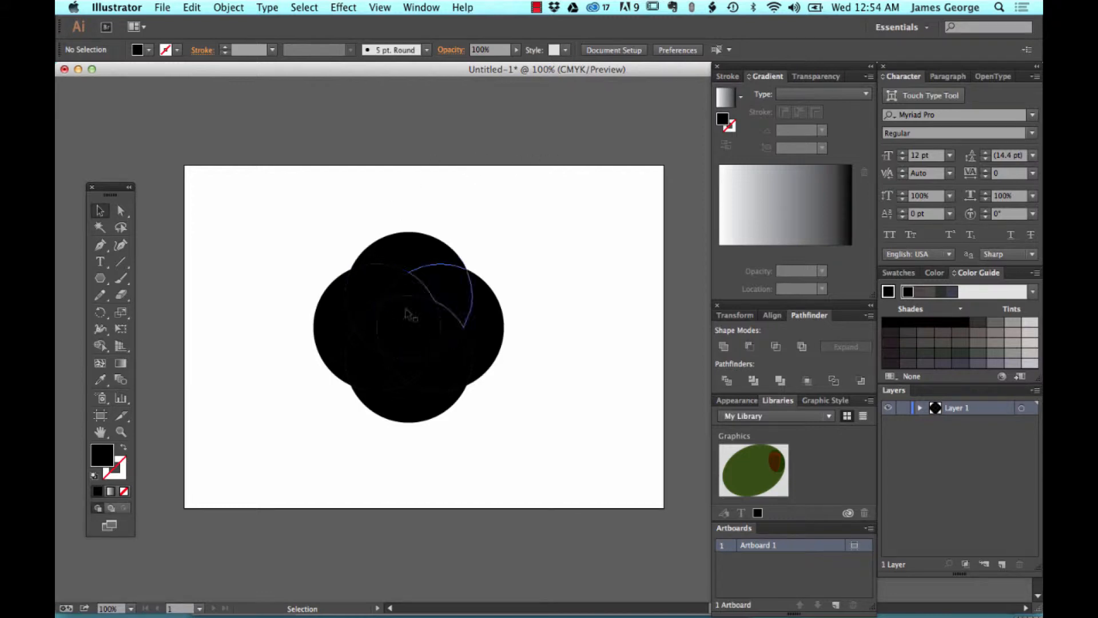
Ungroup the divided black circle artwork so that its central piece can be selected on its own
click(375, 247)
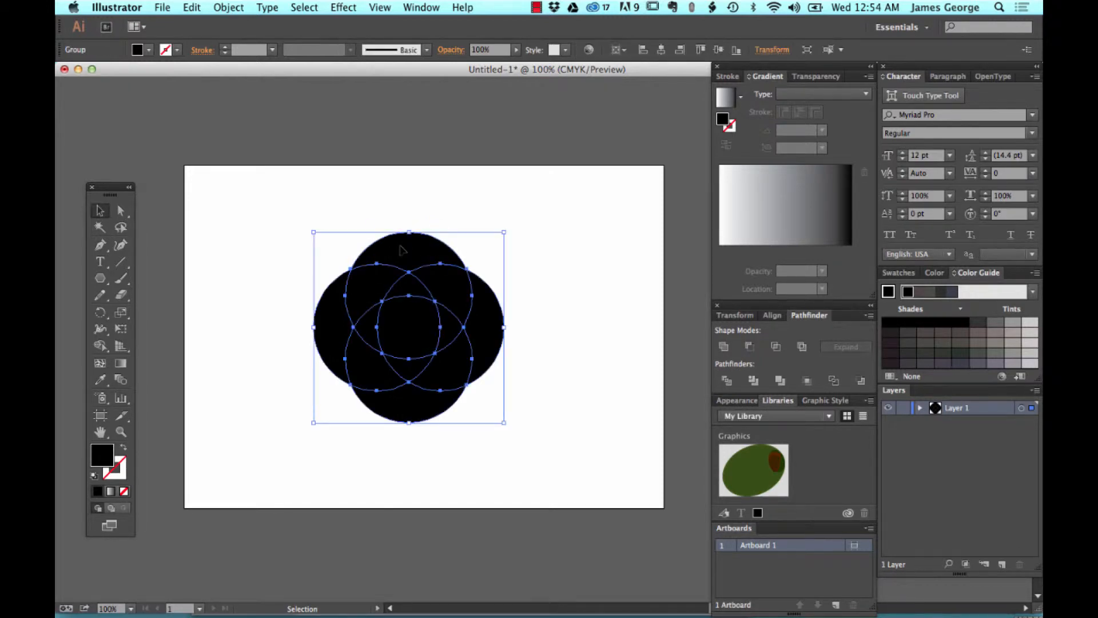
key(super)
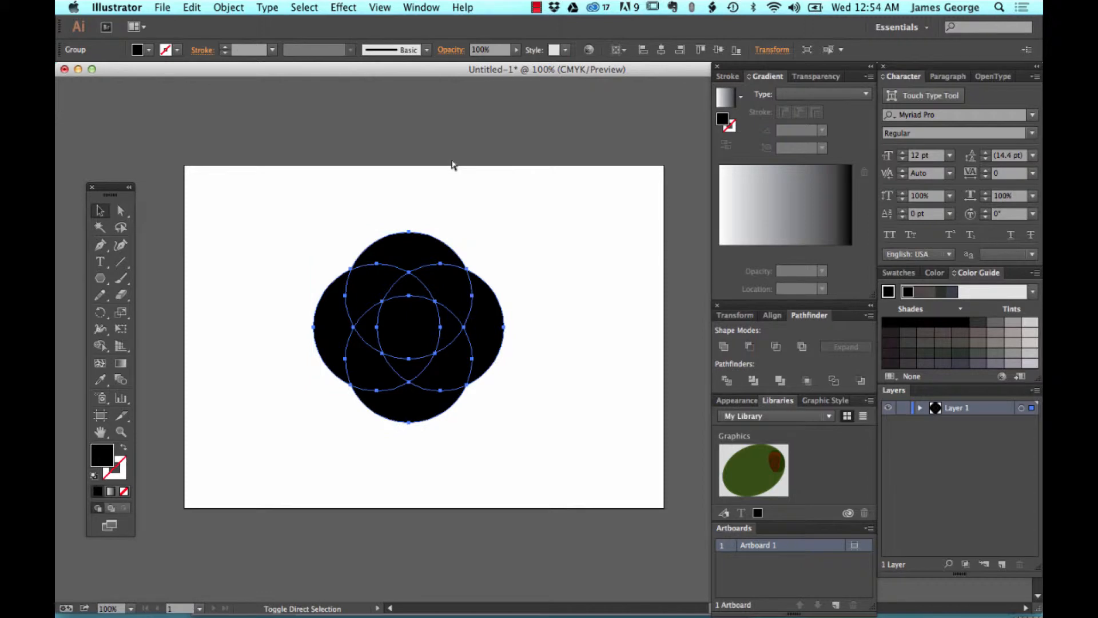
key(super+shift+g)
click(402, 312)
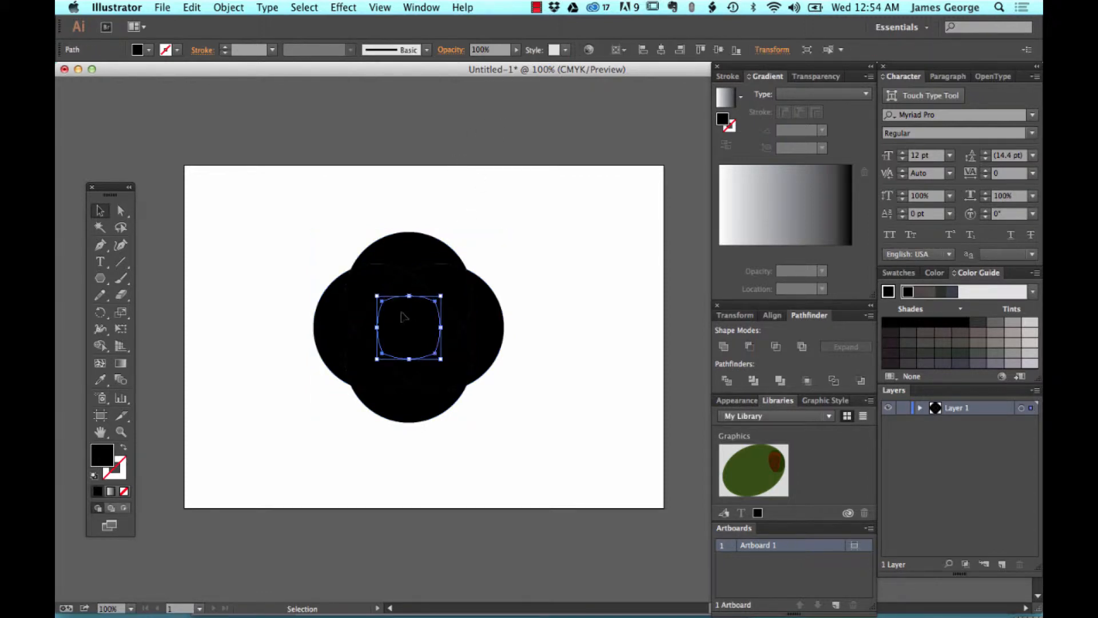
click(558, 242)
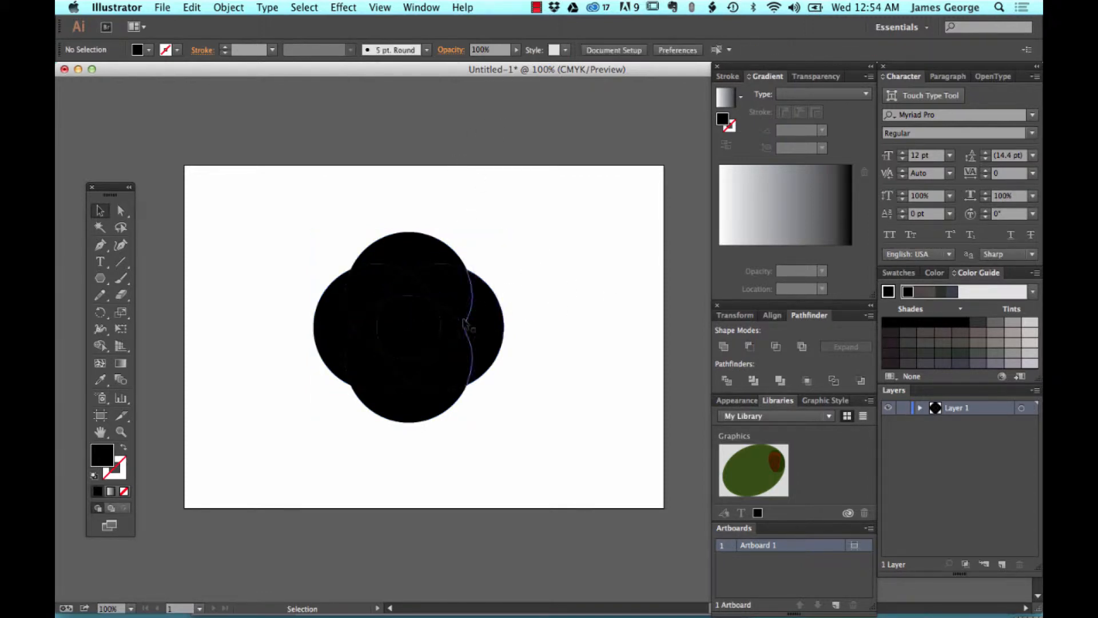
Fill the central rounded shape with a dark navy blue swatch
click(899, 272)
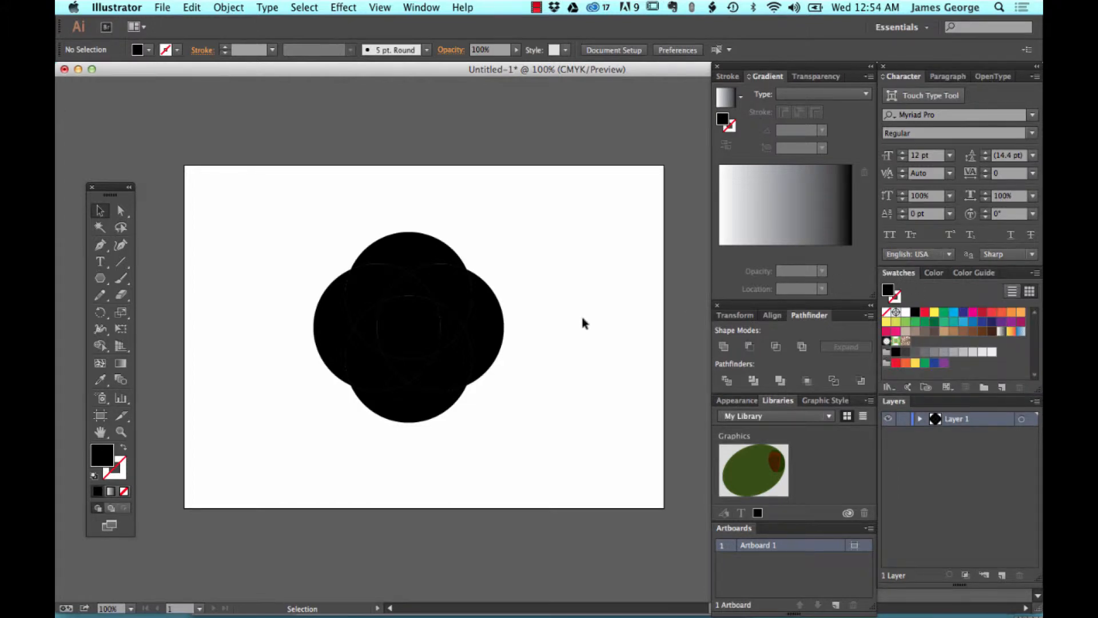
click(406, 332)
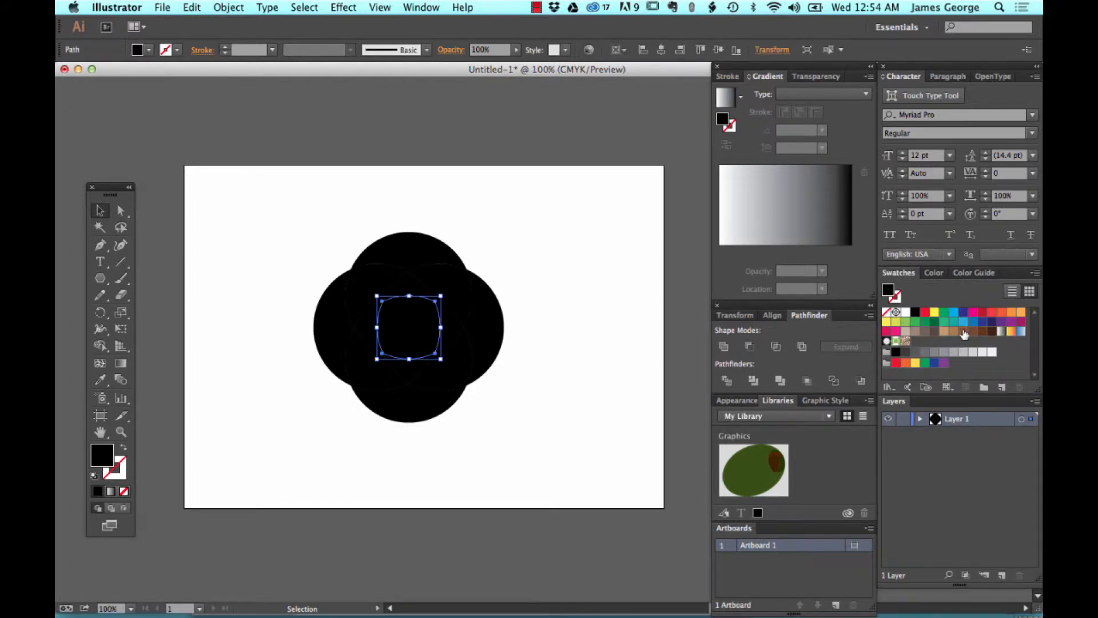
click(982, 322)
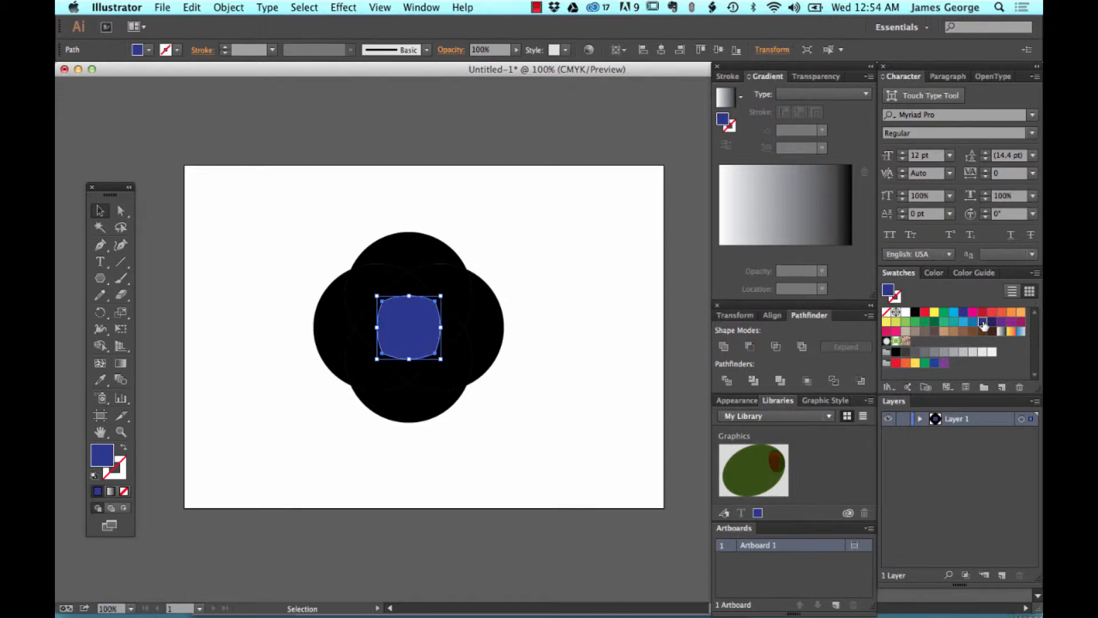
click(974, 322)
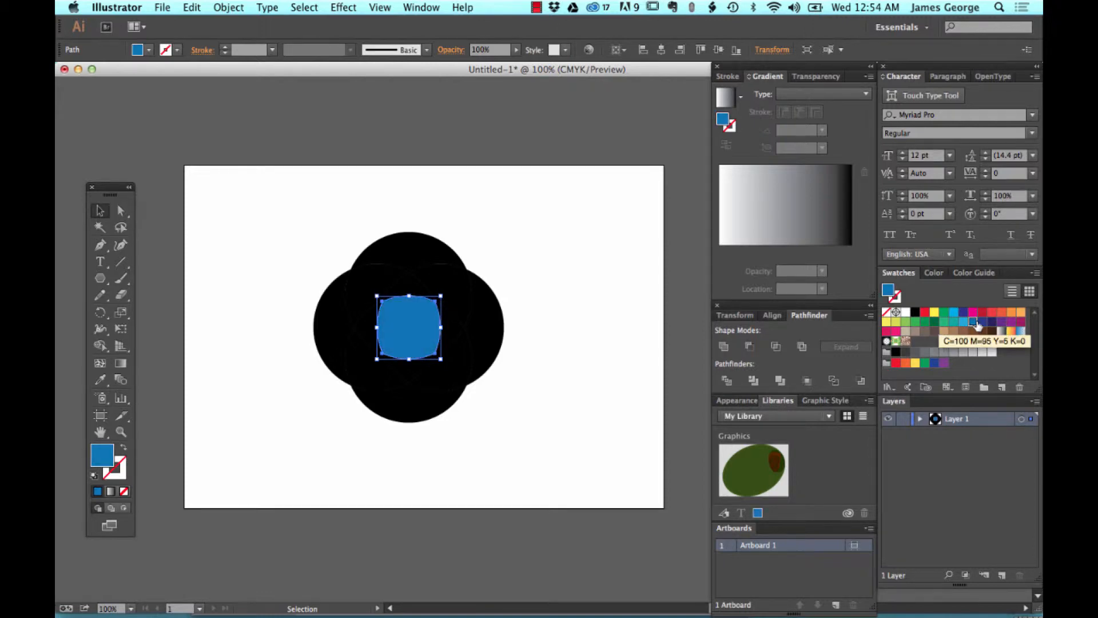
click(992, 322)
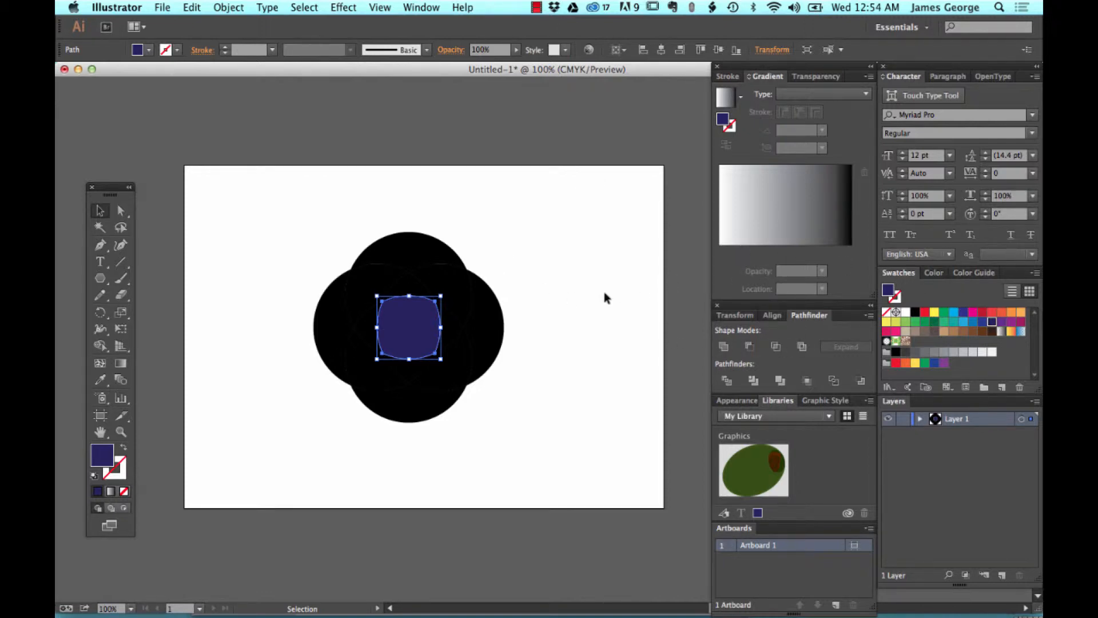
Browse the harmony rules that the Color Guide offers for the navy base colour
click(974, 274)
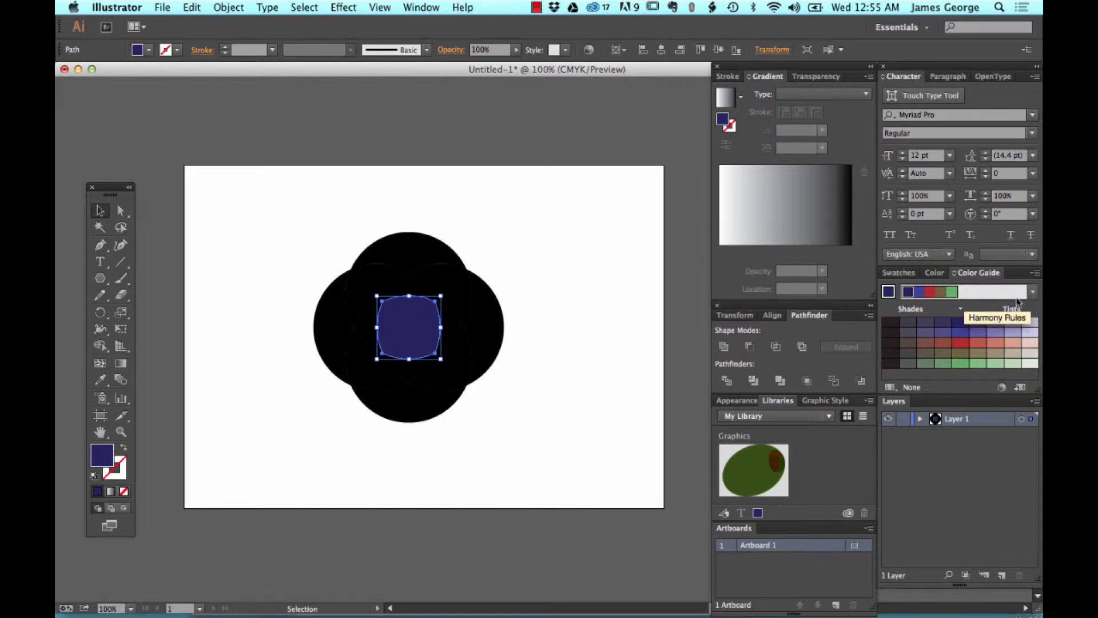
click(1033, 293)
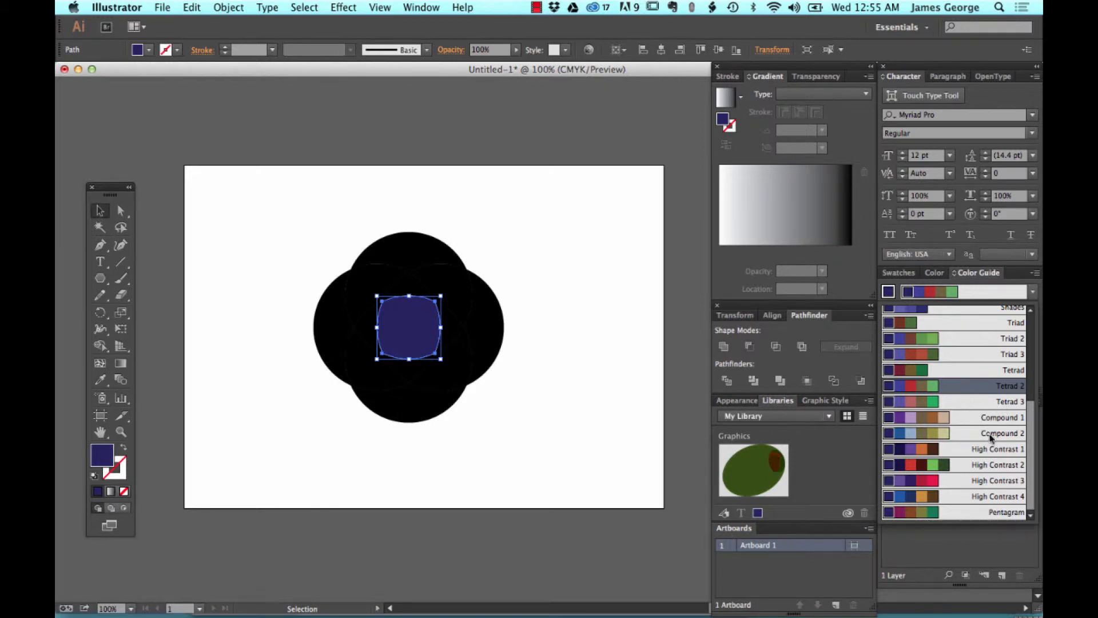
scroll(988, 434, up, 5)
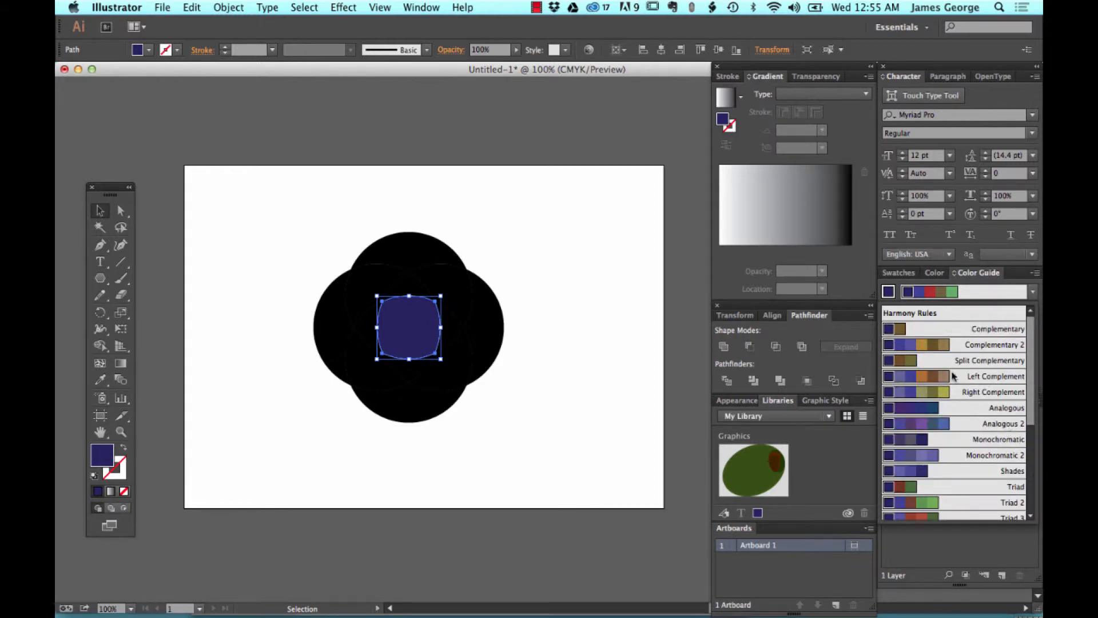
scroll(967, 380, down, 3)
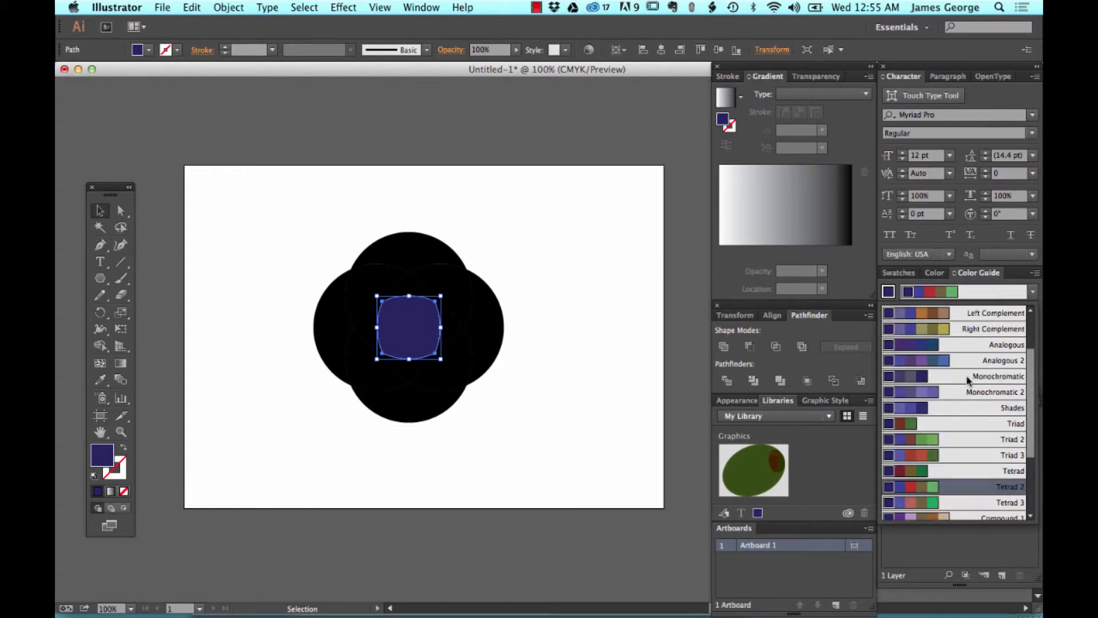
scroll(968, 380, down, 2)
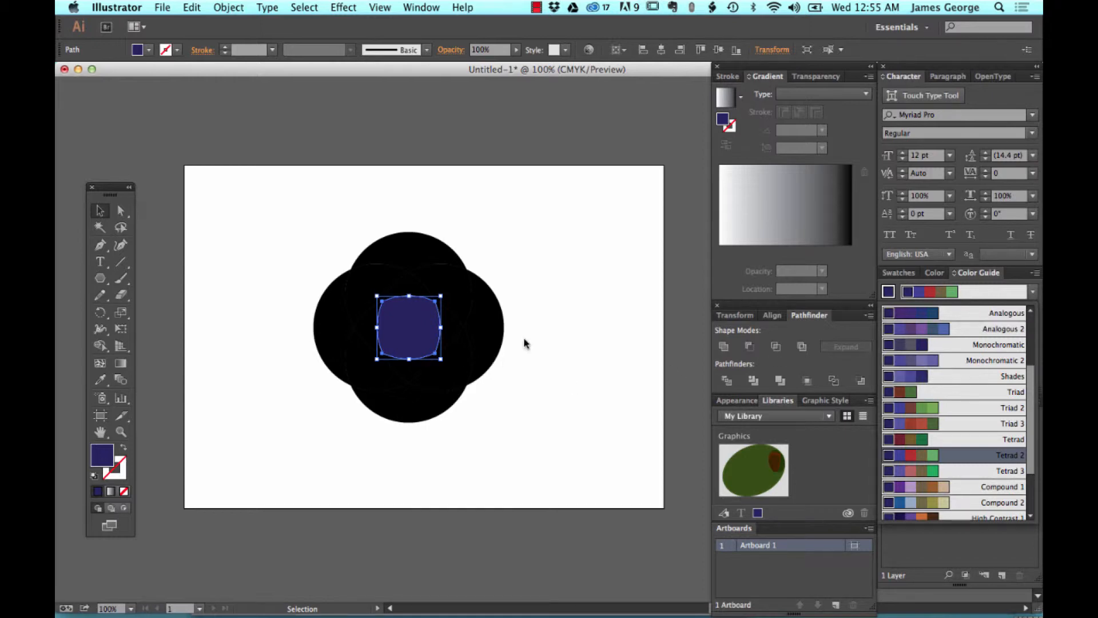
click(526, 294)
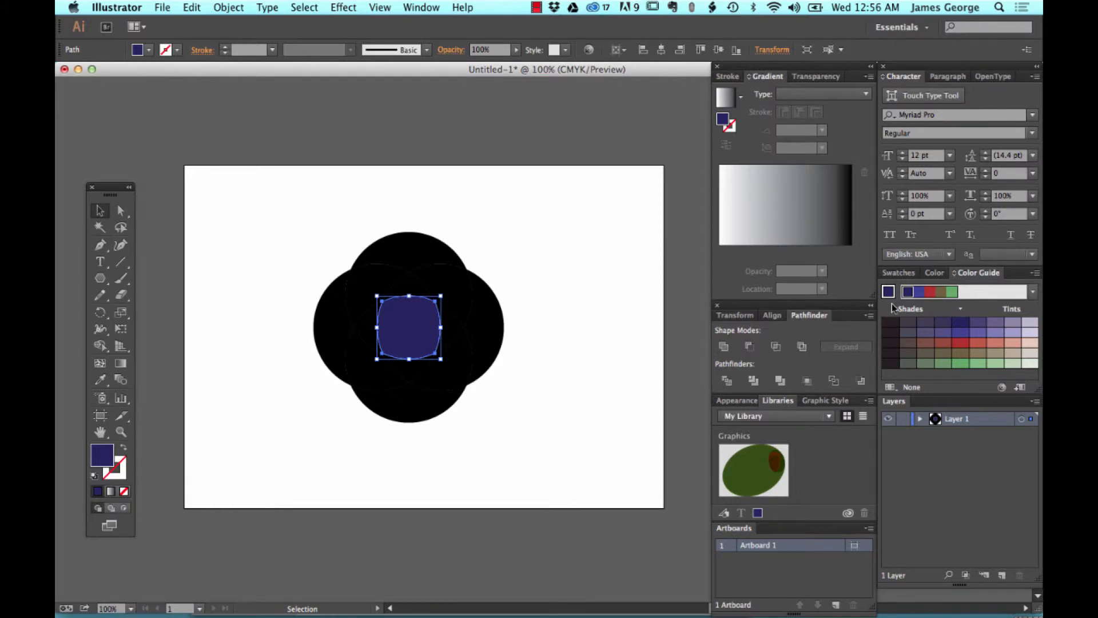
Set the number of steps in the Color Guide options to 10
click(1035, 274)
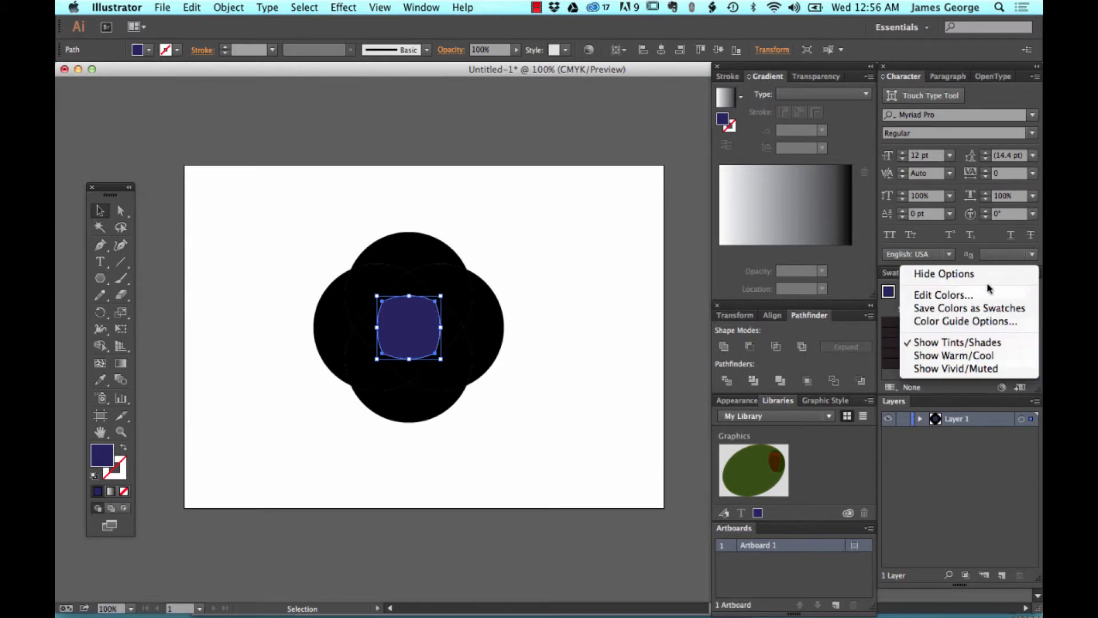
click(956, 322)
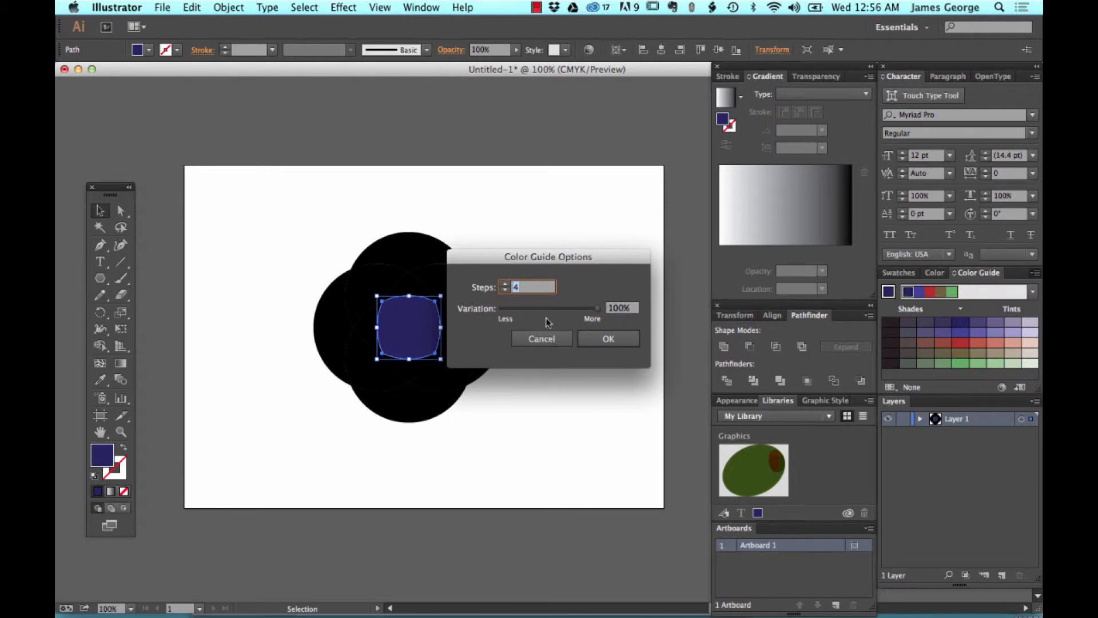
text(10)
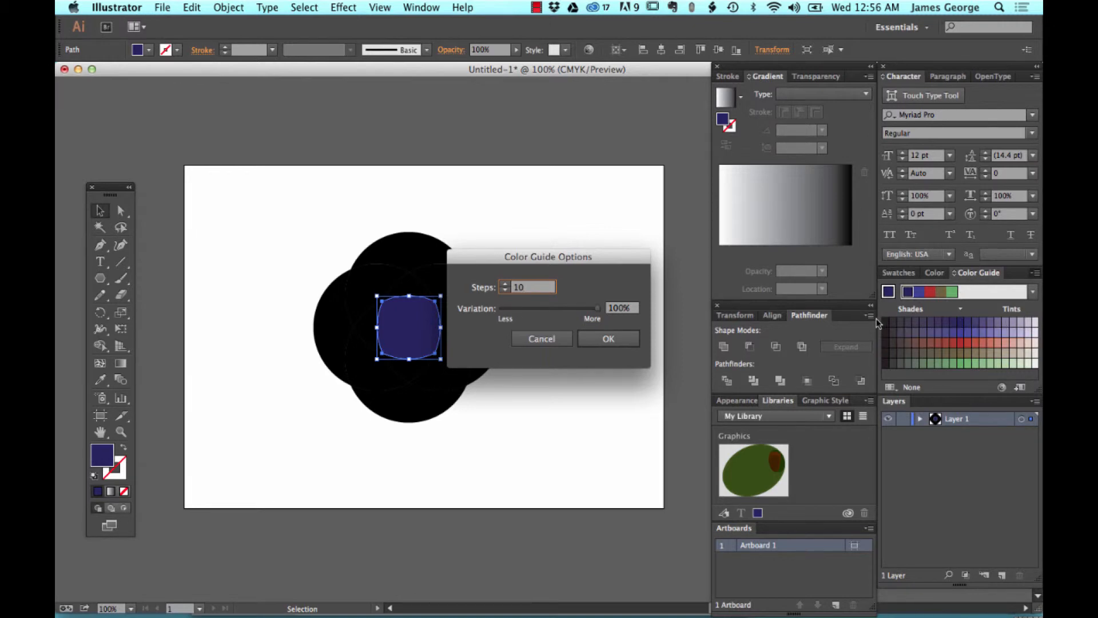
click(604, 339)
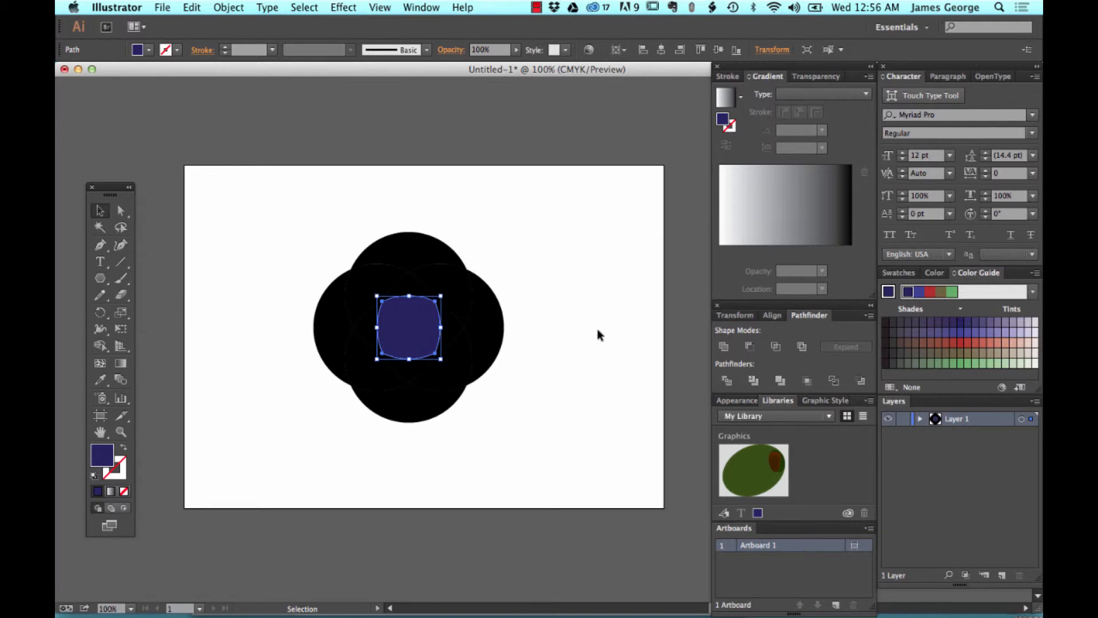
Fill the four small pointed pieces around the navy centre with the Color Guide tint two steps lighter than the navy base
click(560, 245)
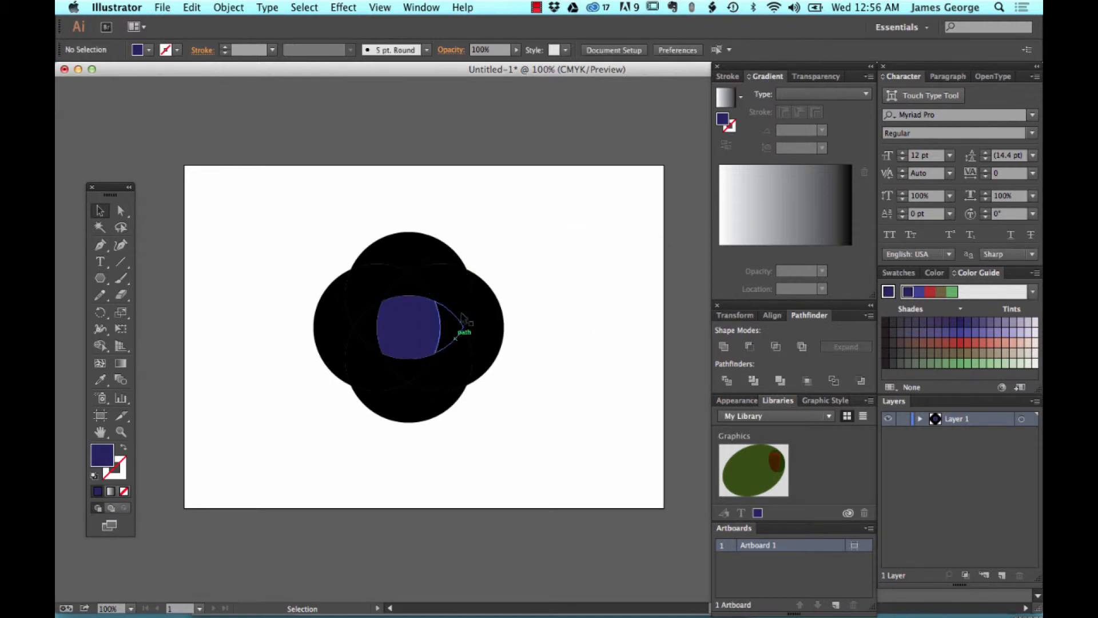
click(455, 332)
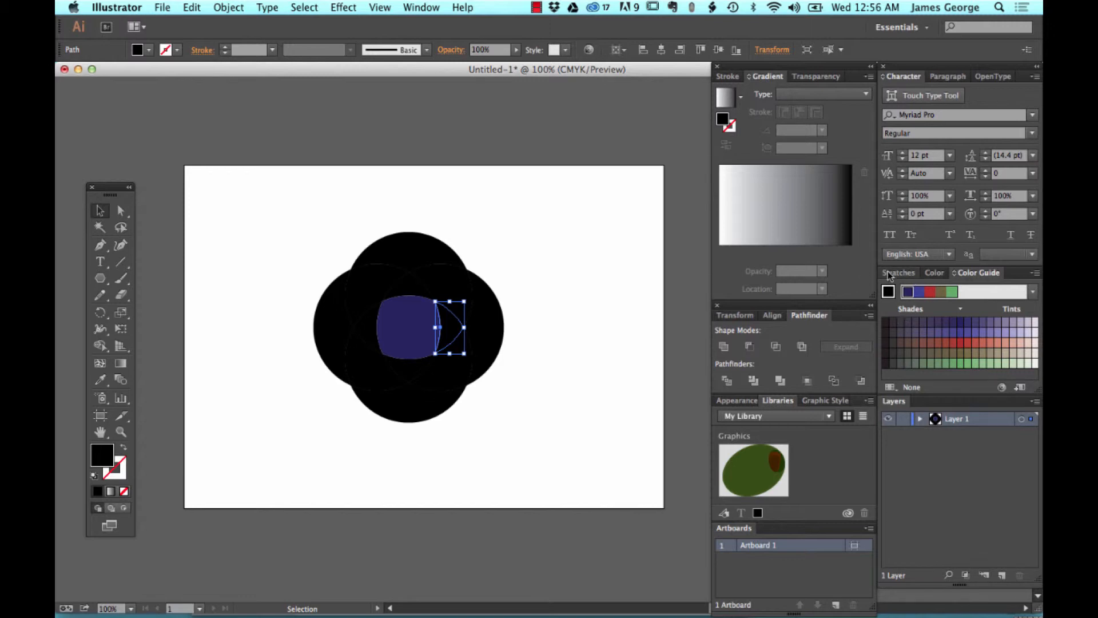
click(975, 324)
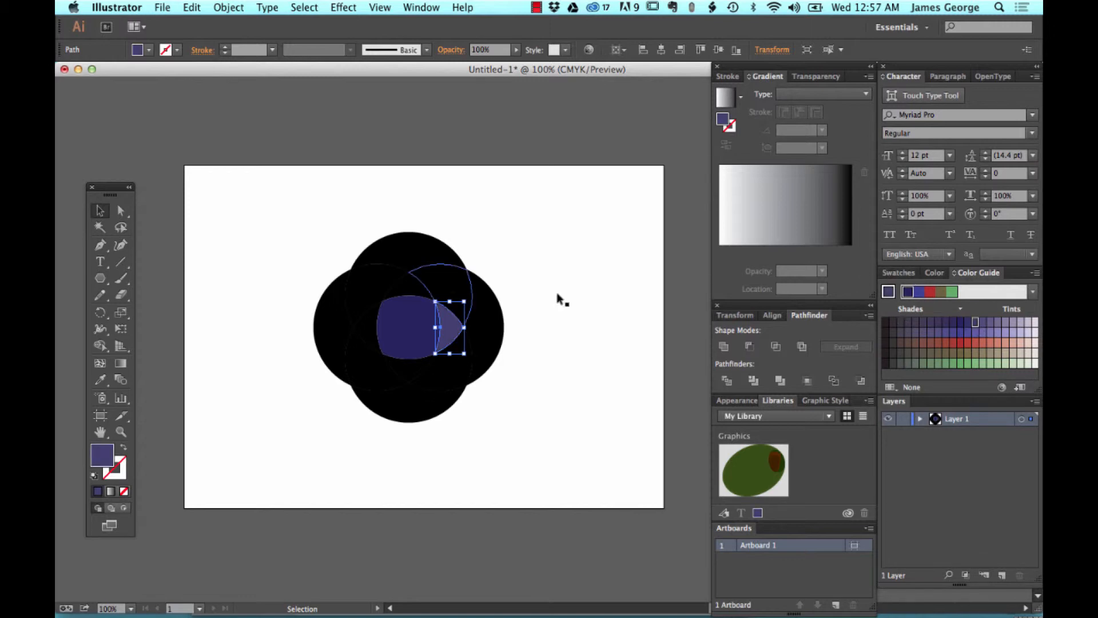
click(408, 288)
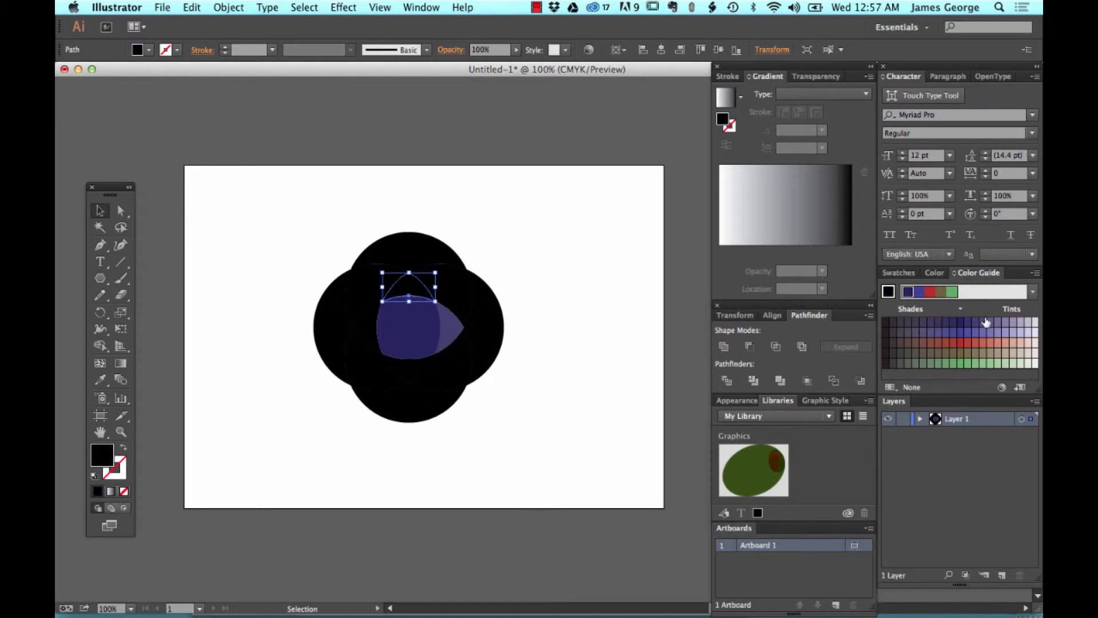
click(978, 324)
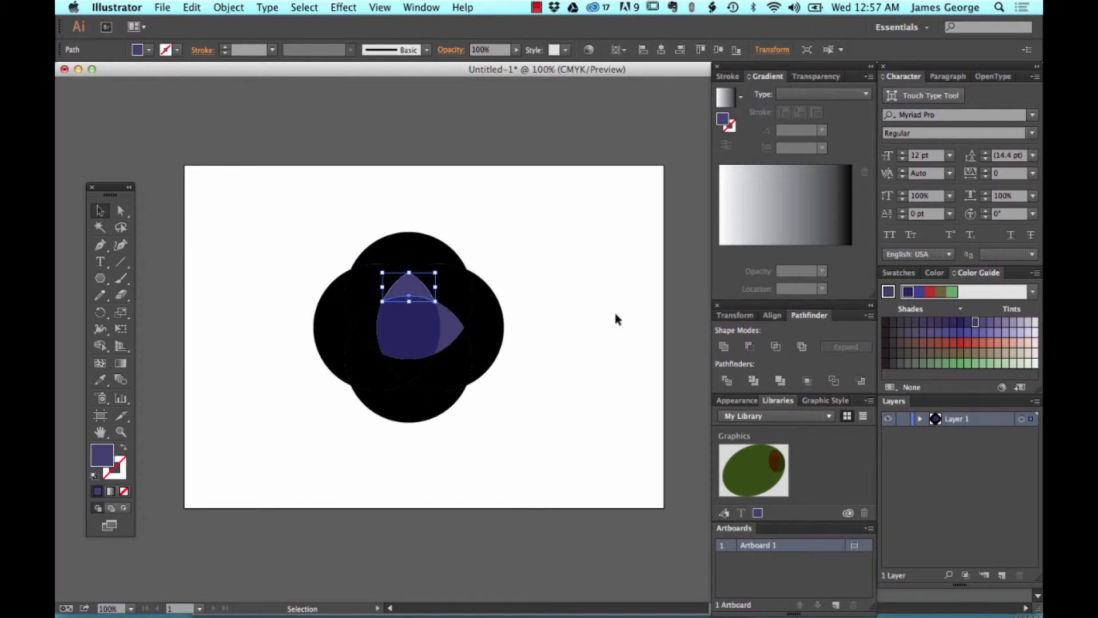
click(366, 327)
click(983, 322)
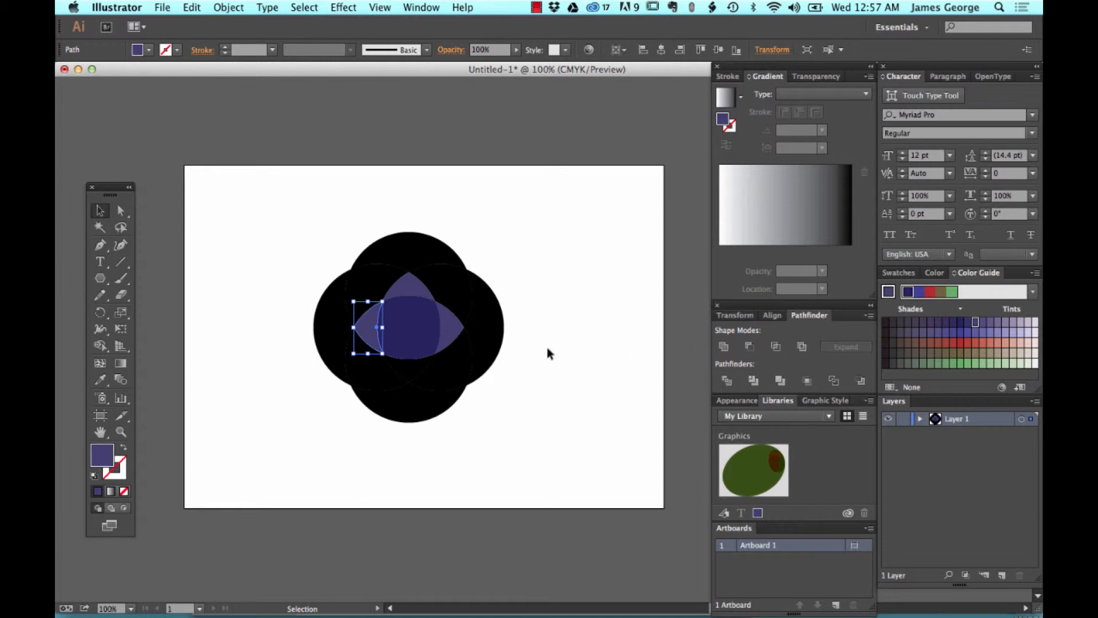
click(420, 374)
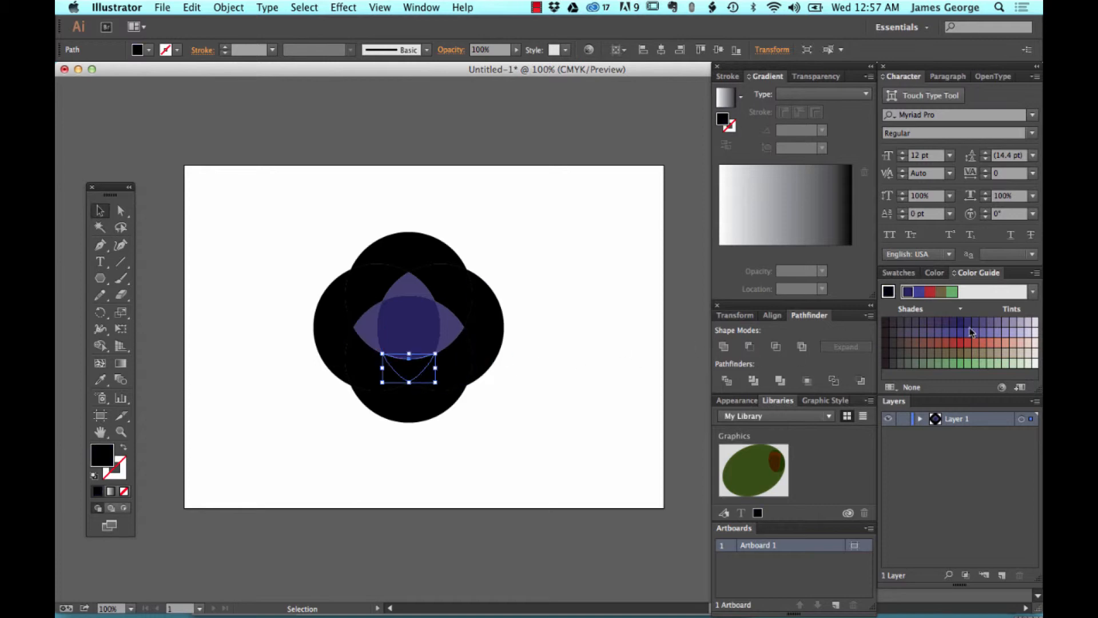
click(975, 323)
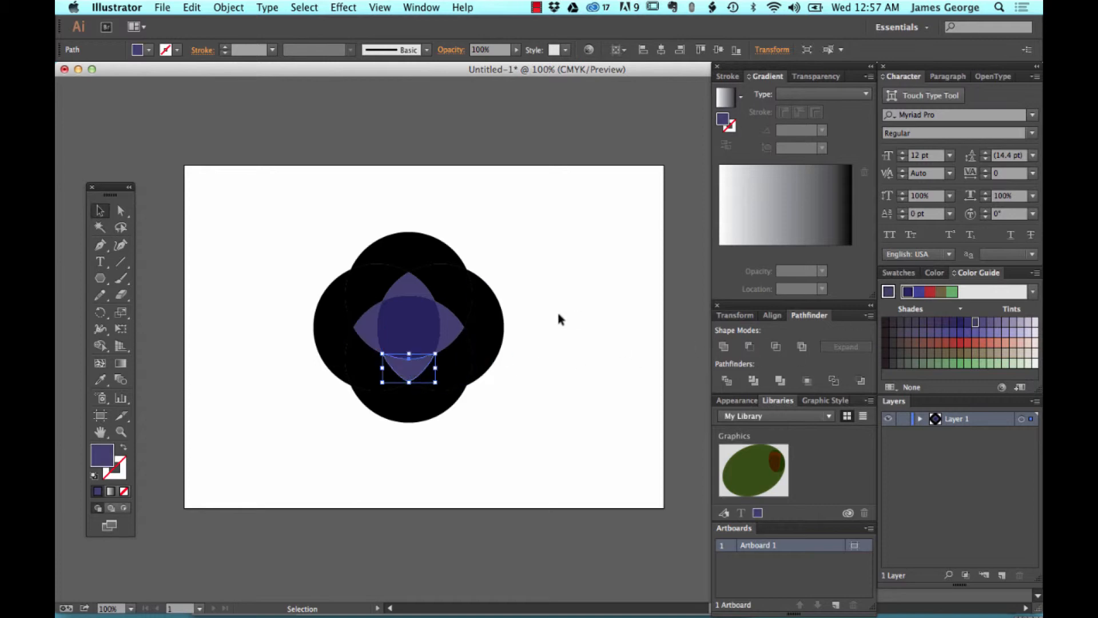
Fill the upper-left diagonal petal with the navy tint four steps lighter and copy it to the other three diagonal petals with the Eyedropper
click(378, 286)
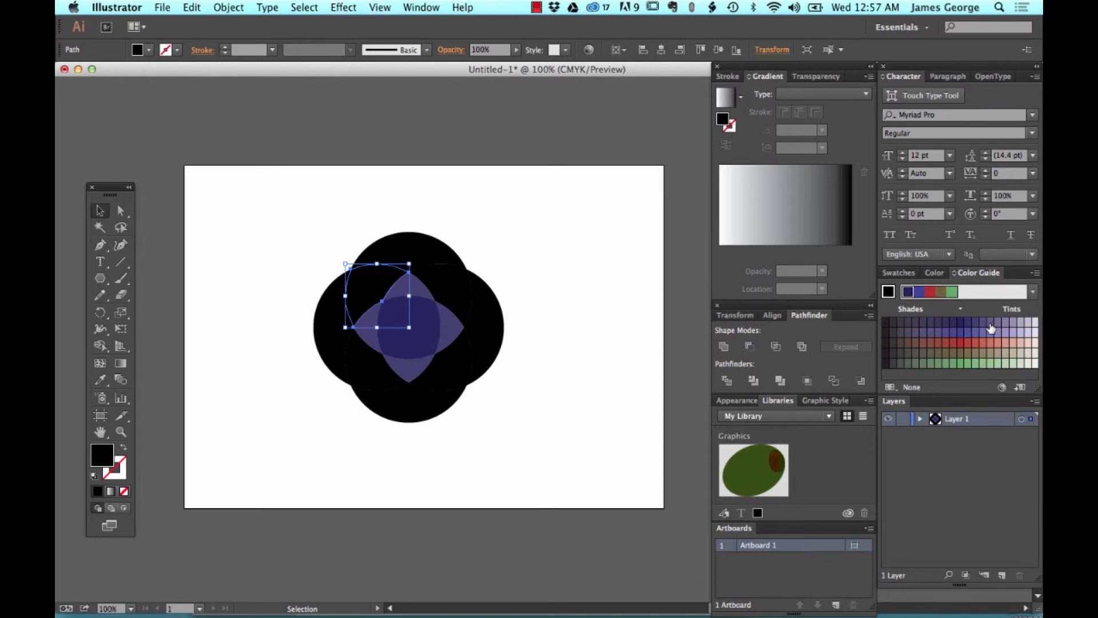
click(991, 324)
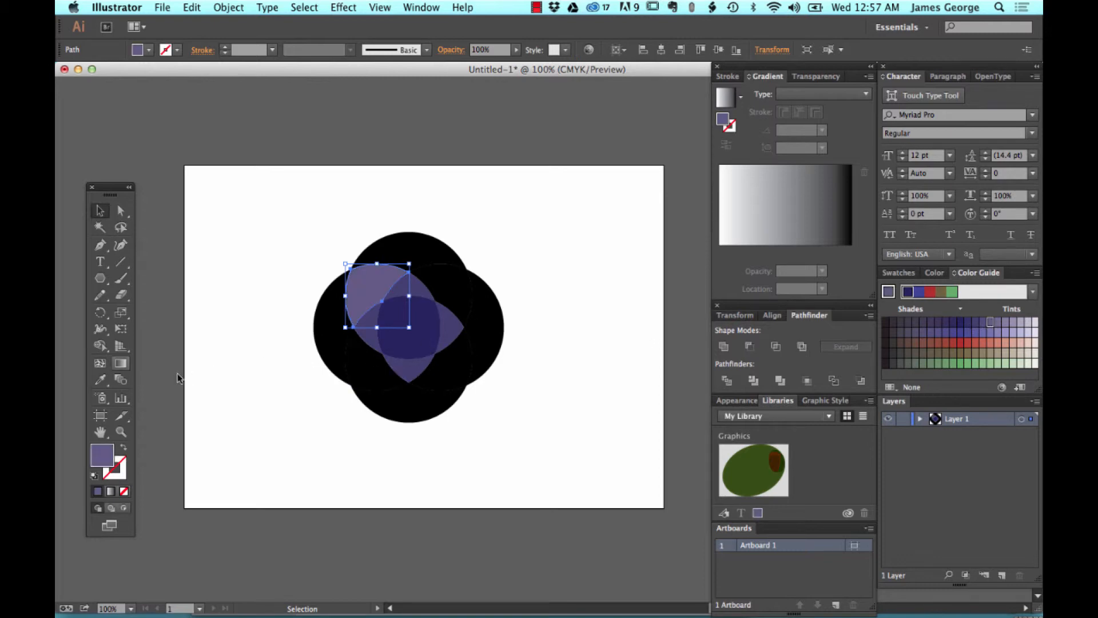
shift+click(446, 290)
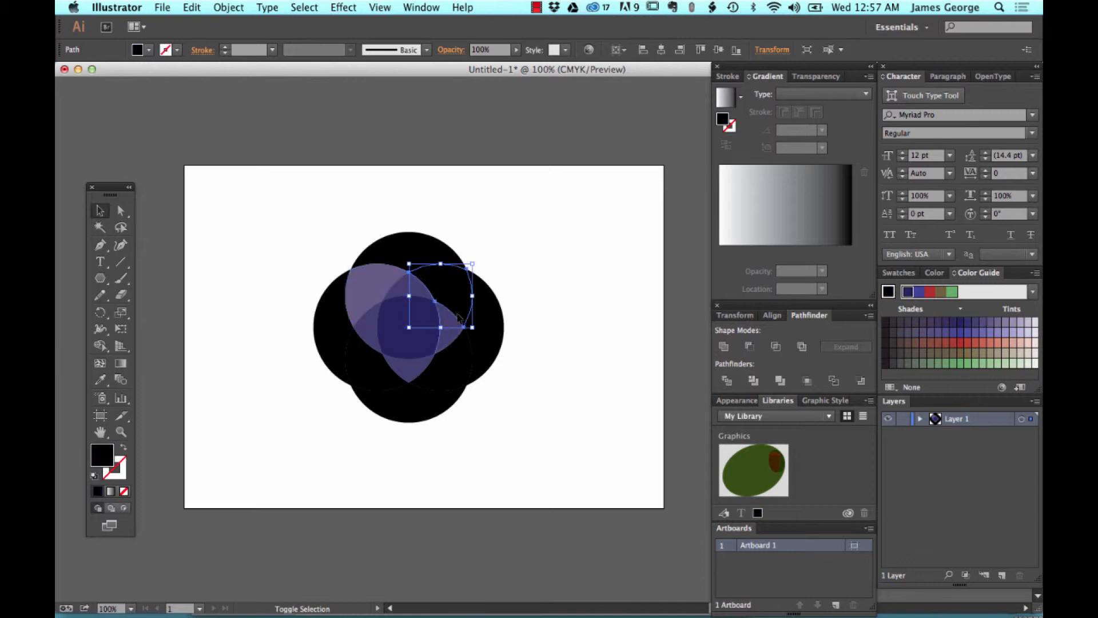
shift+click(460, 358)
shift+click(377, 373)
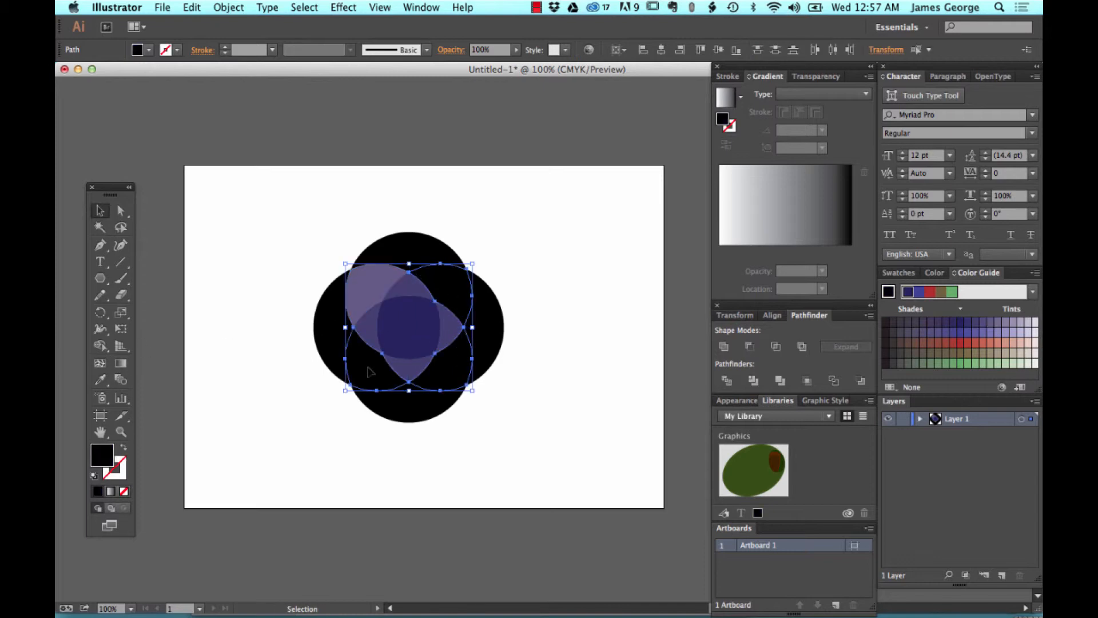
key(i)
click(374, 277)
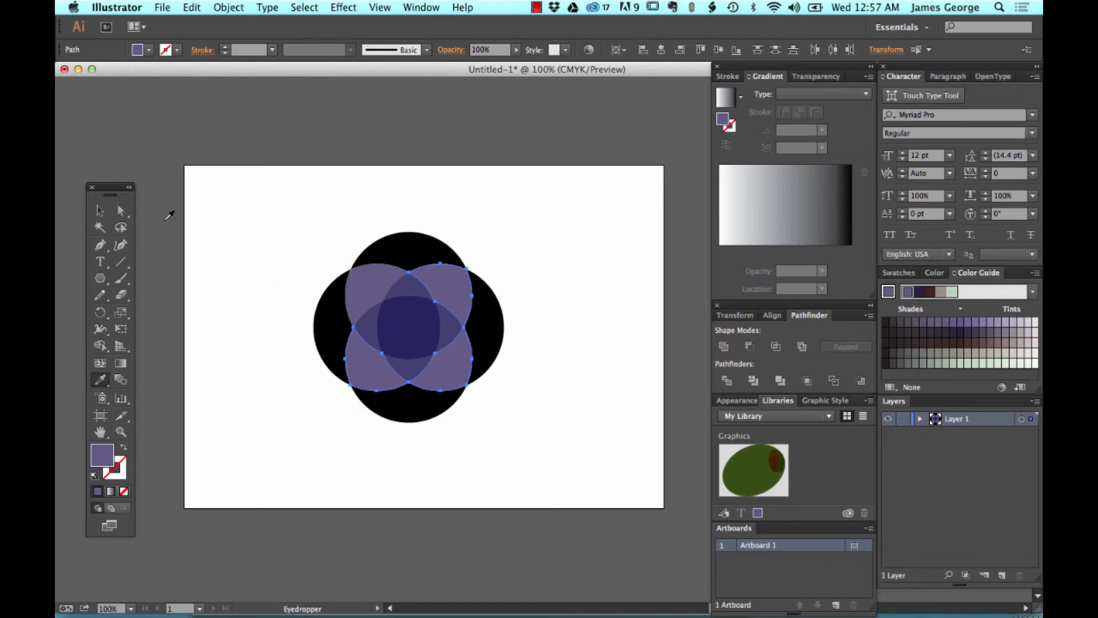
click(99, 211)
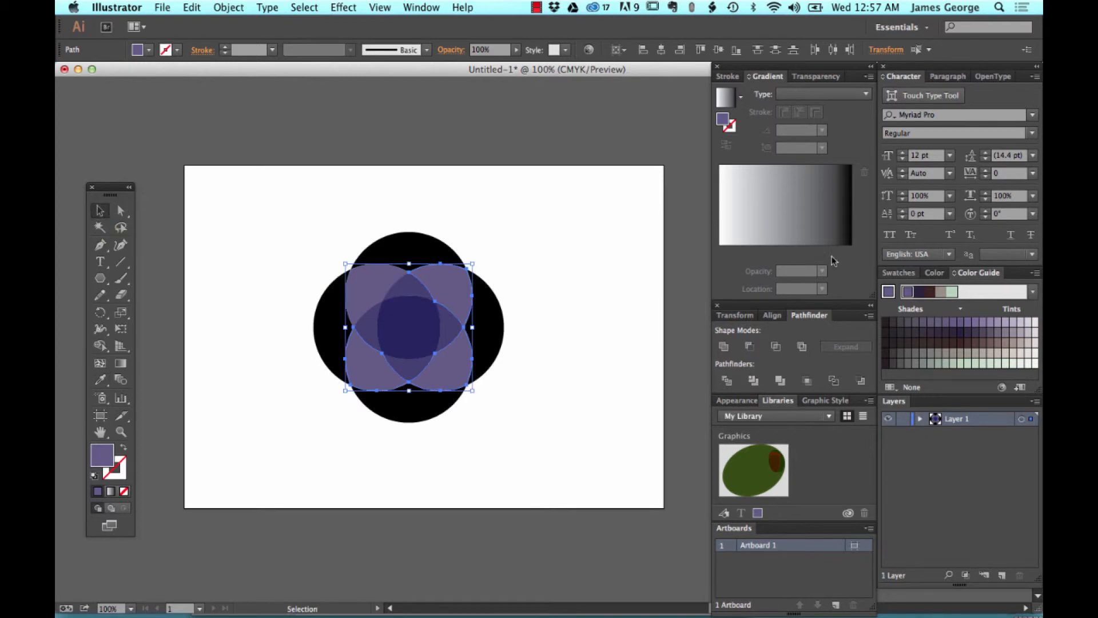
Set the Color Guide's base colour to the navy of the central shape
click(412, 335)
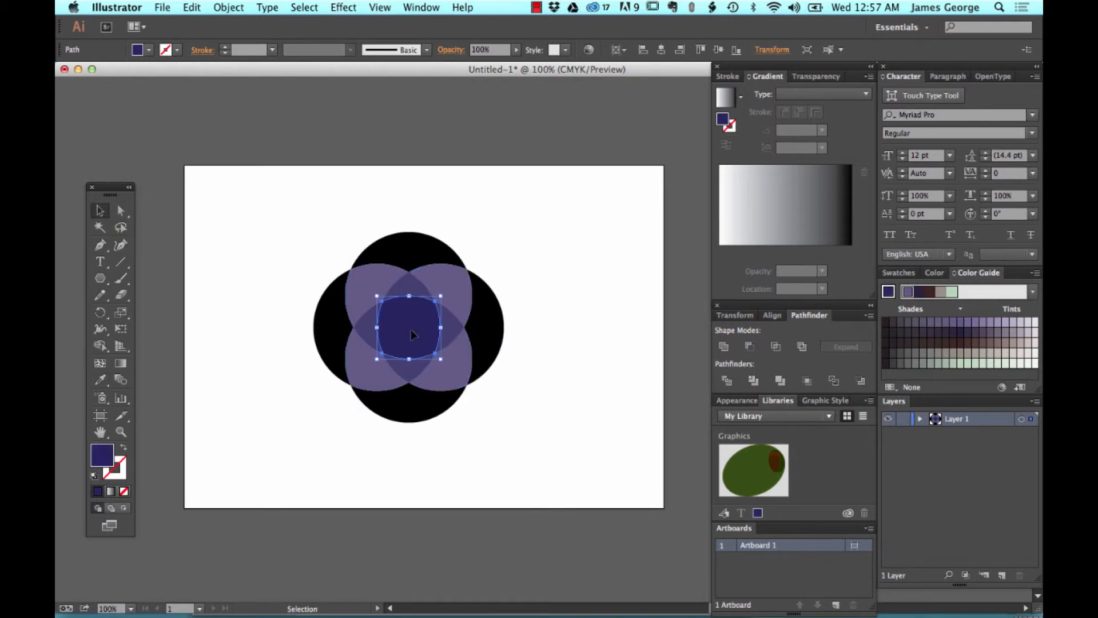
click(888, 291)
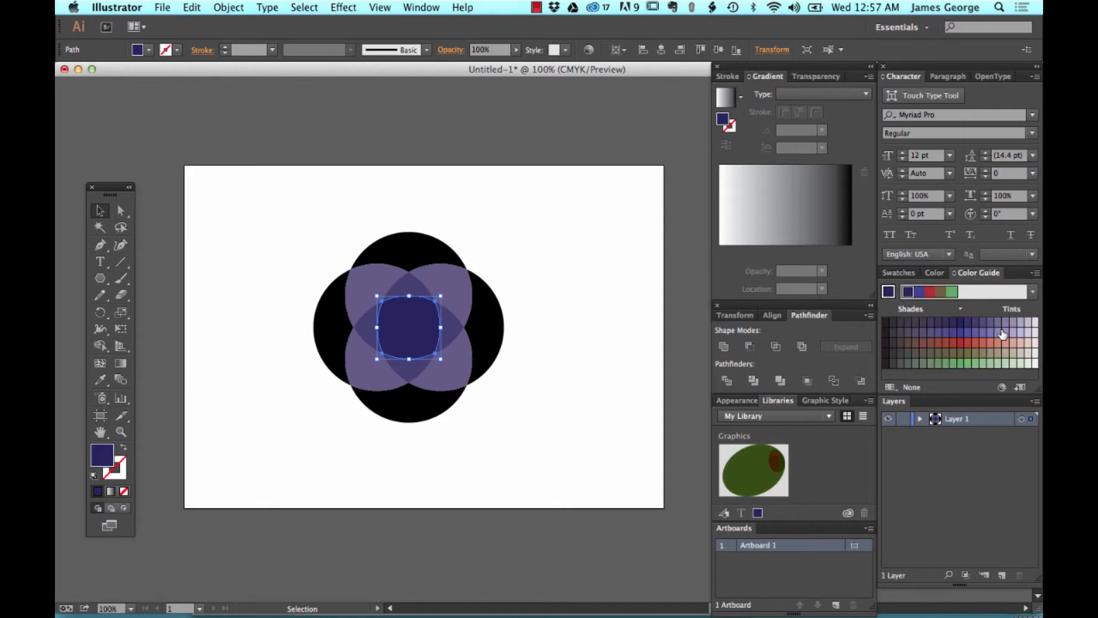
Fill the right outer petal with the navy tint six steps lighter and copy it to the other three outer petals with the Eyedropper
click(499, 325)
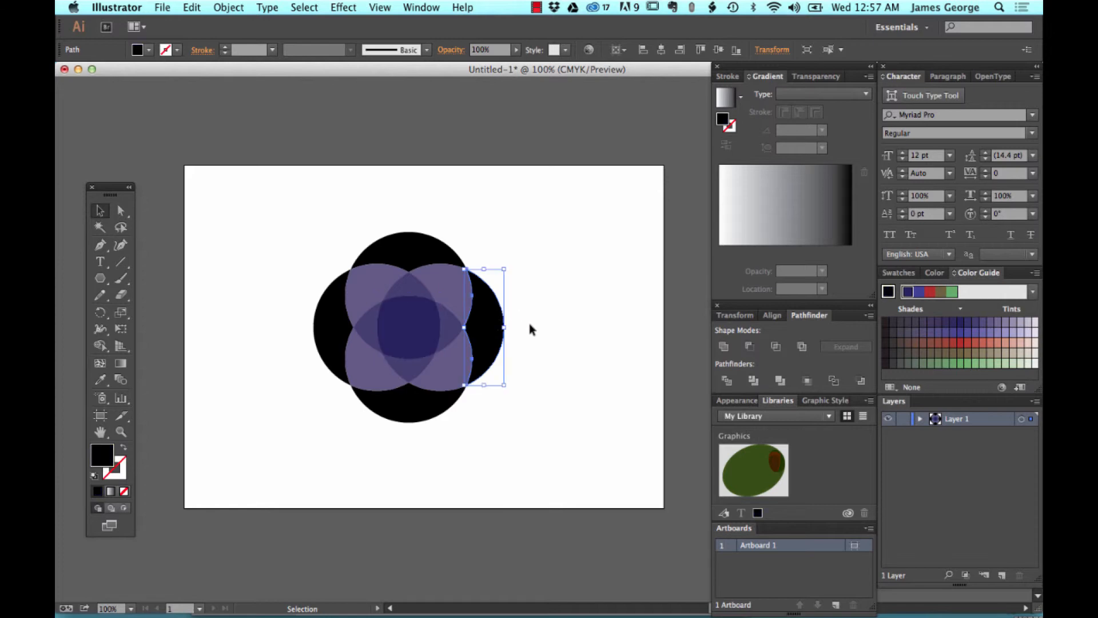
click(1005, 325)
click(390, 252)
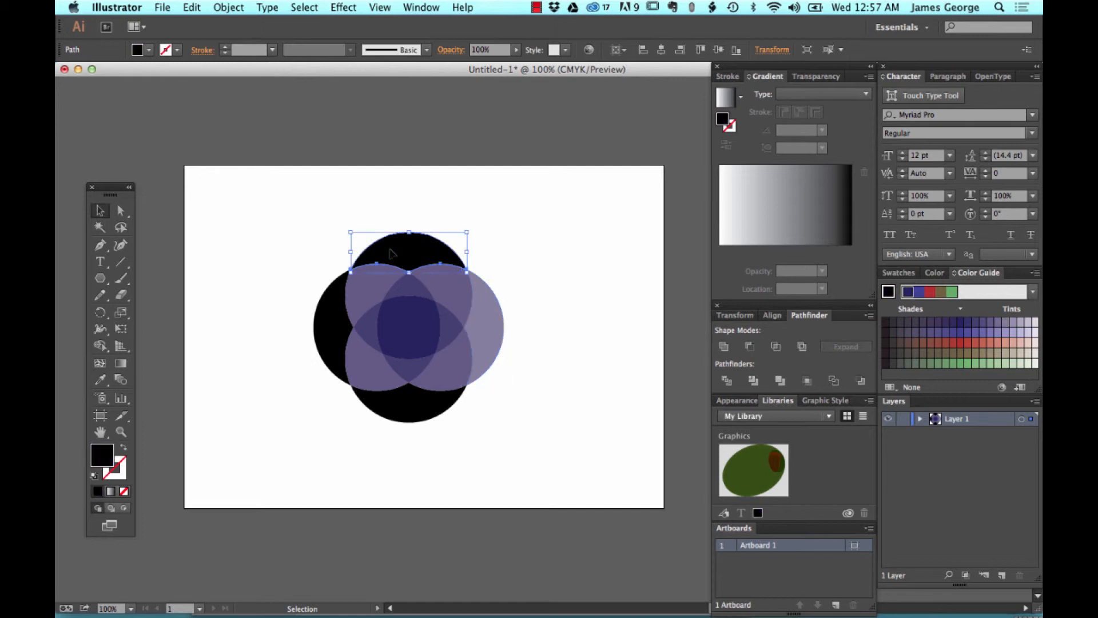
shift+click(321, 332)
shift+click(403, 414)
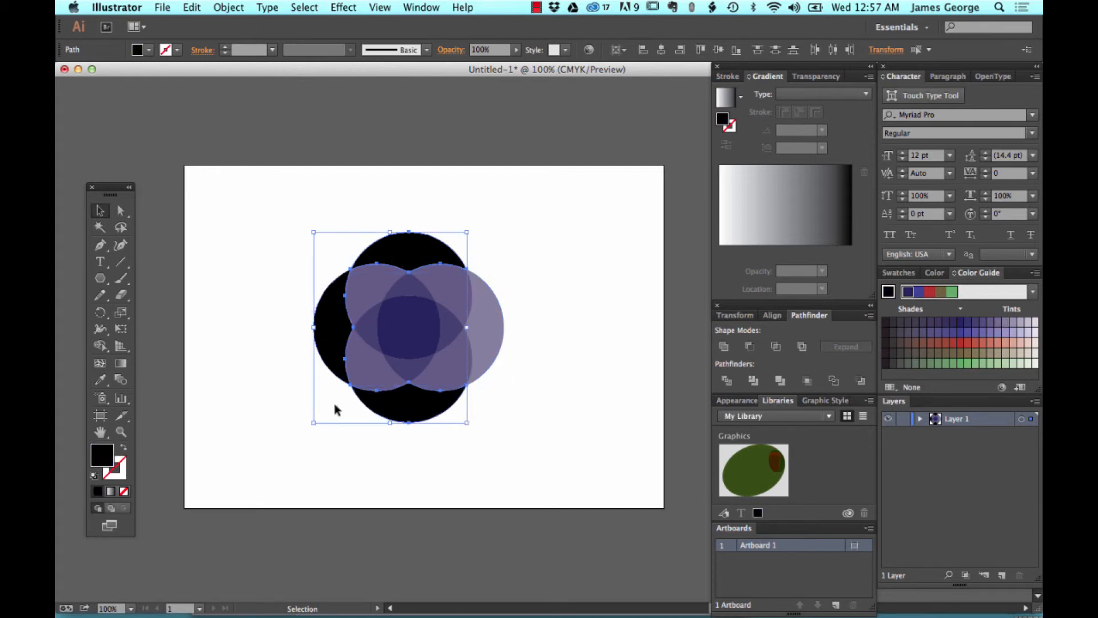
key(i)
click(493, 319)
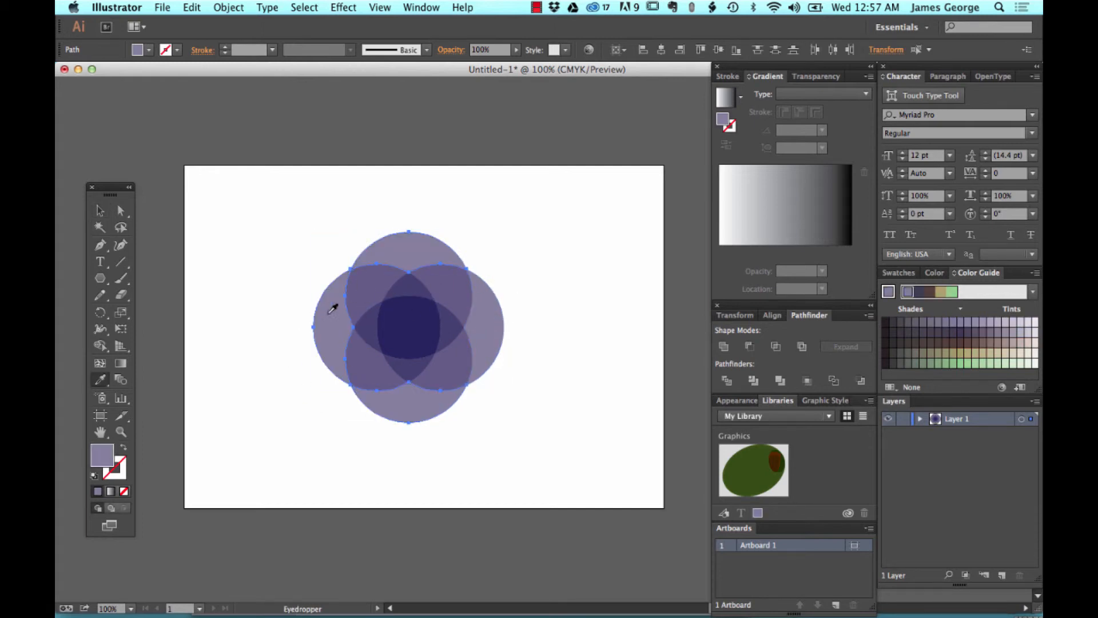
click(100, 210)
click(319, 218)
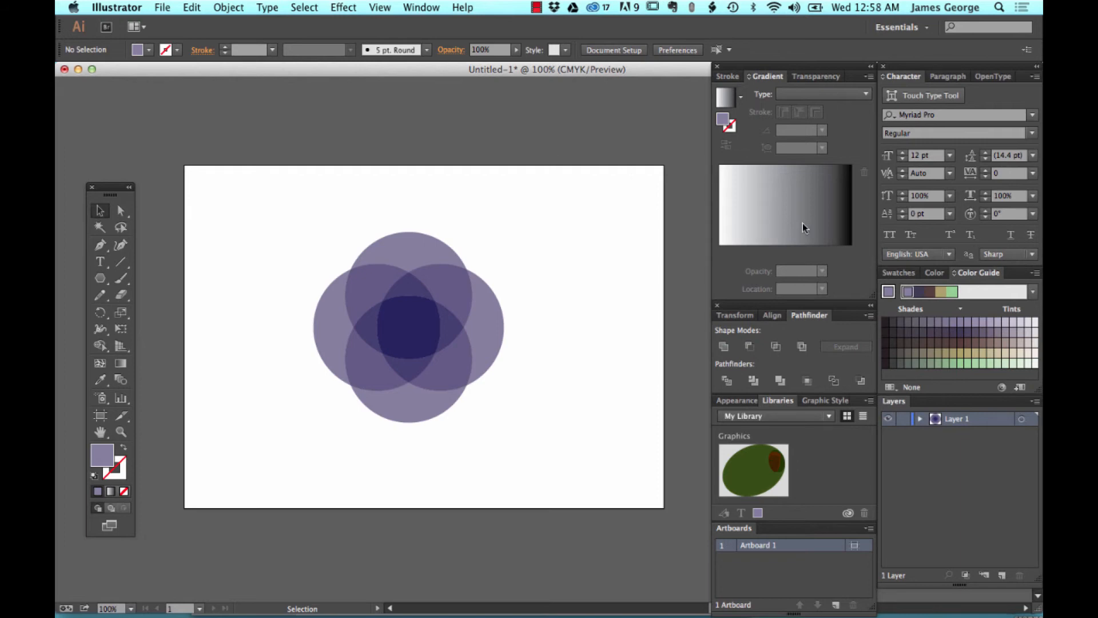
click(806, 77)
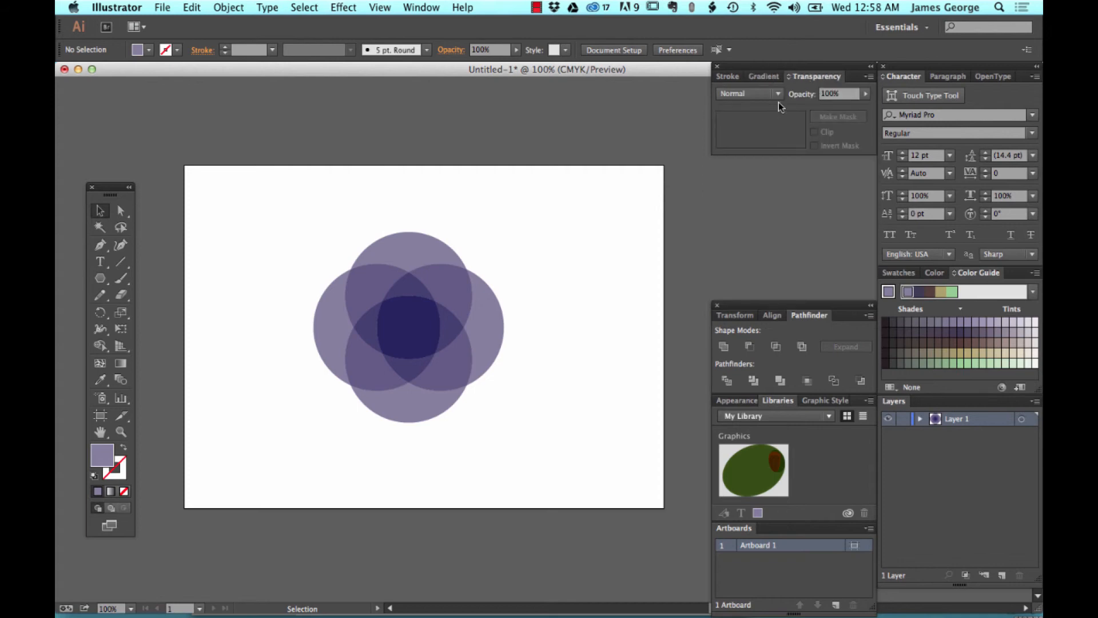
click(727, 78)
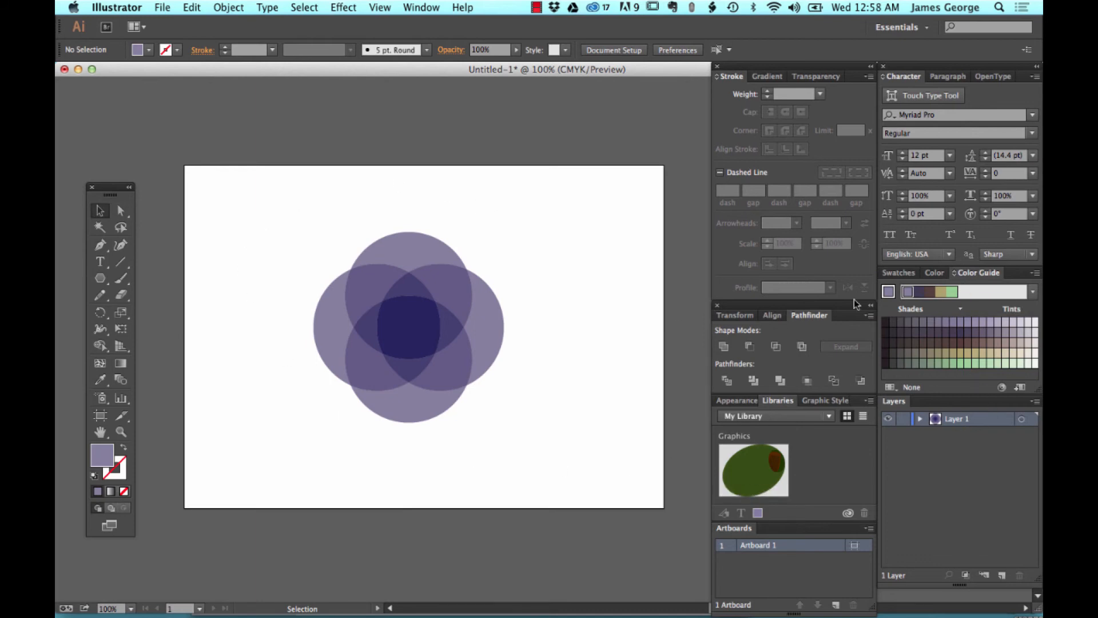
double_click(101, 455)
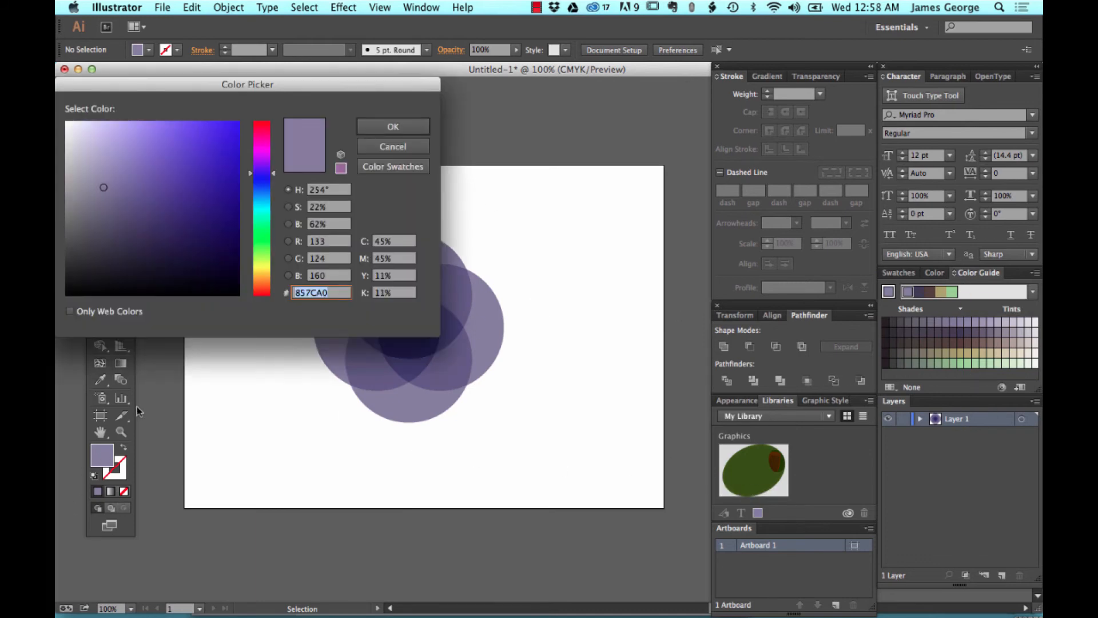
click(401, 146)
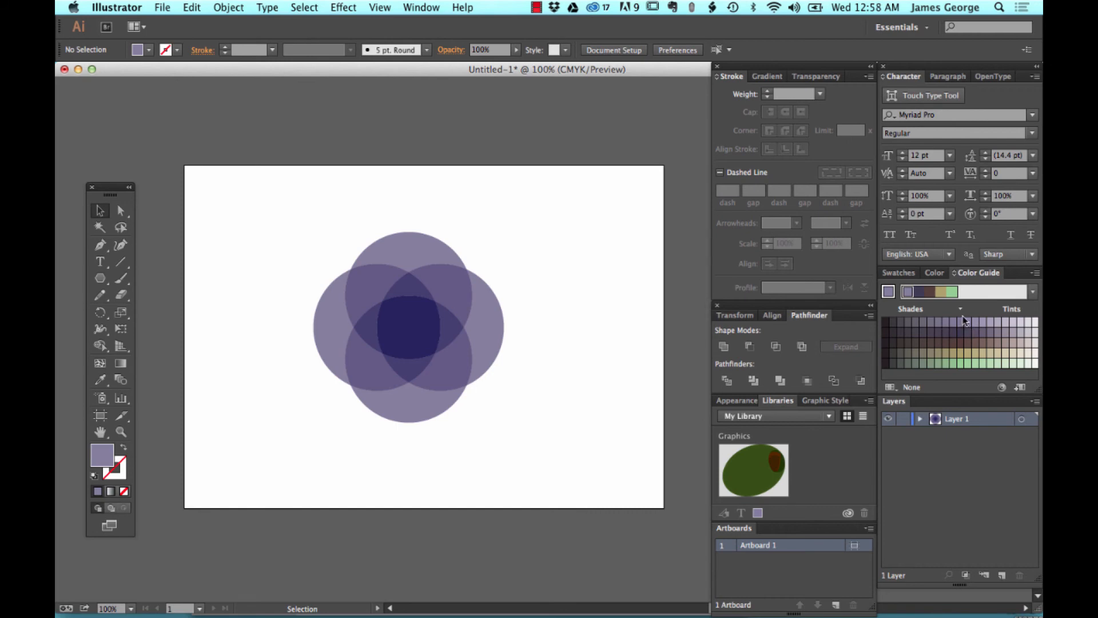
Browse the Color Guide's list of harmony rules for the current base colour
click(1032, 292)
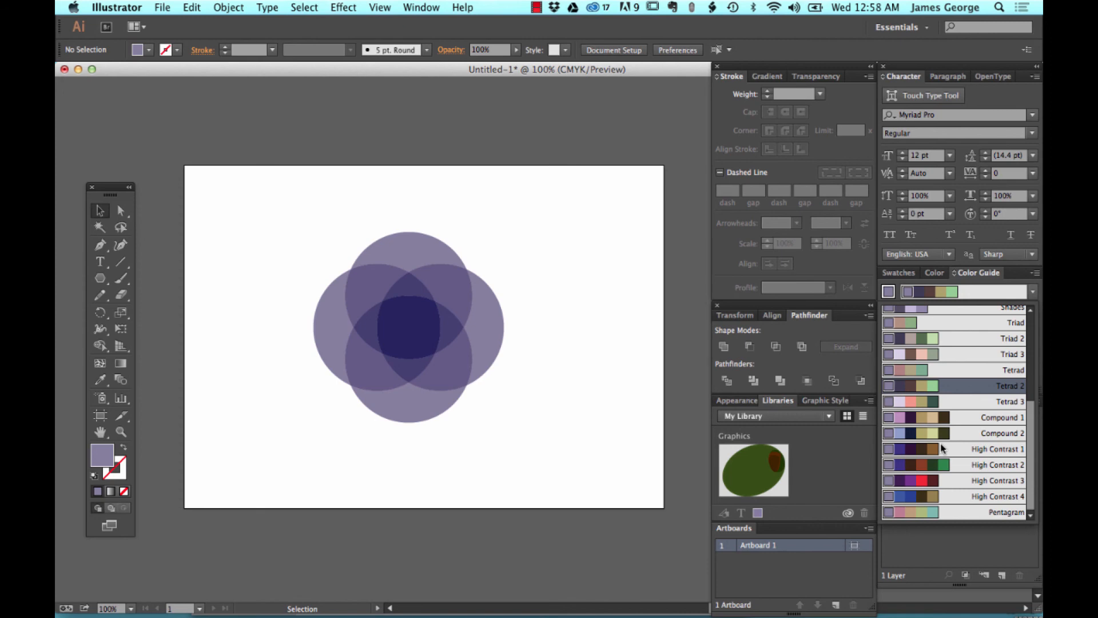
scroll(942, 448, up, 5)
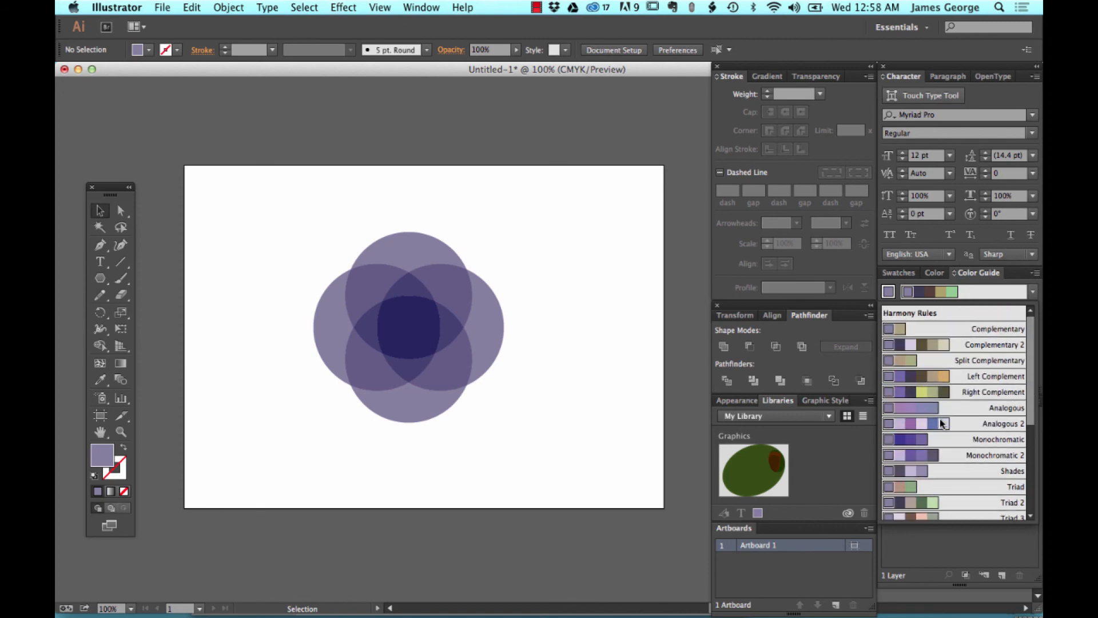